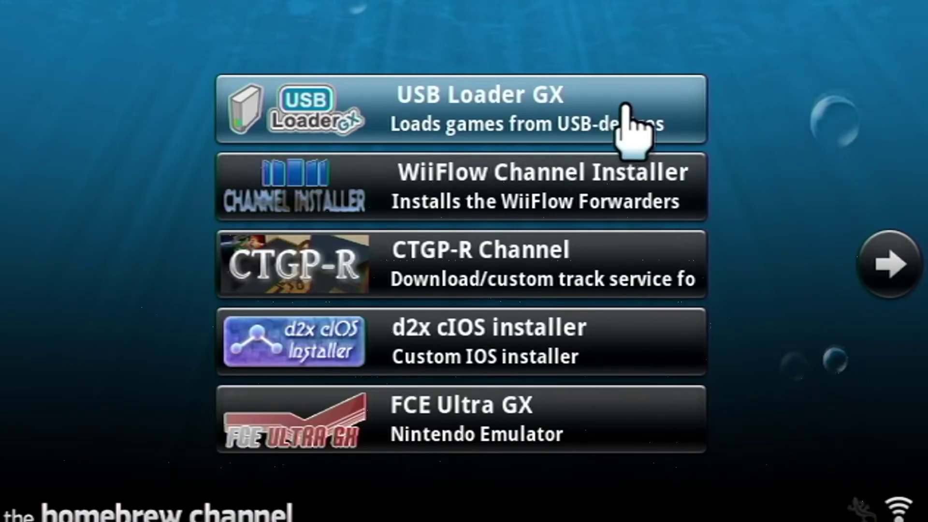
Inspect USB Loader GX in the Homebrew Channel and preview its Wii Menu channel tile.
click(628, 103)
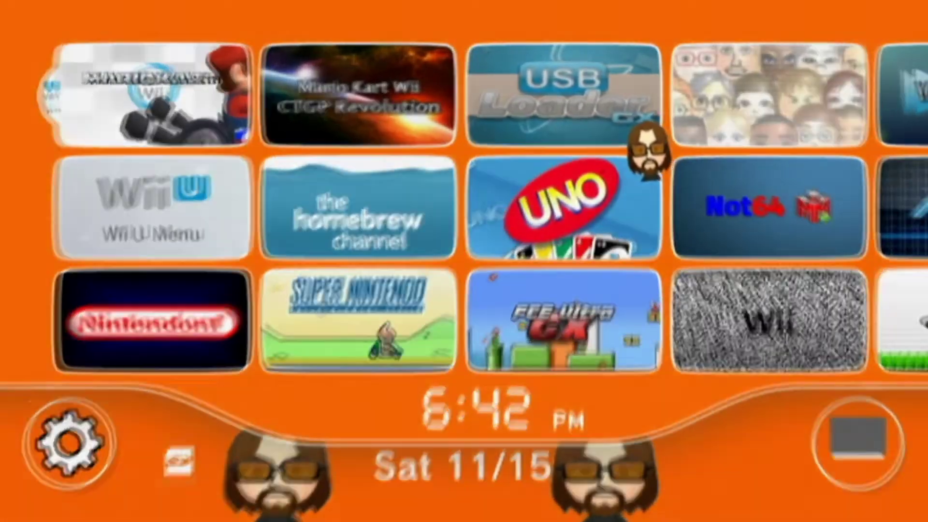
click(645, 140)
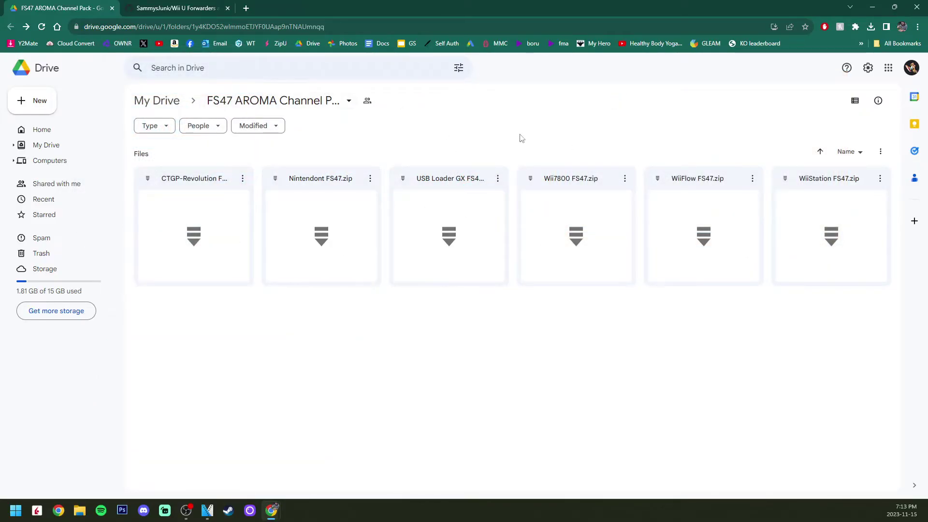
Glance over the GitHub Wii U Forwarders page, then return to the FS47 Drive folder.
click(184, 8)
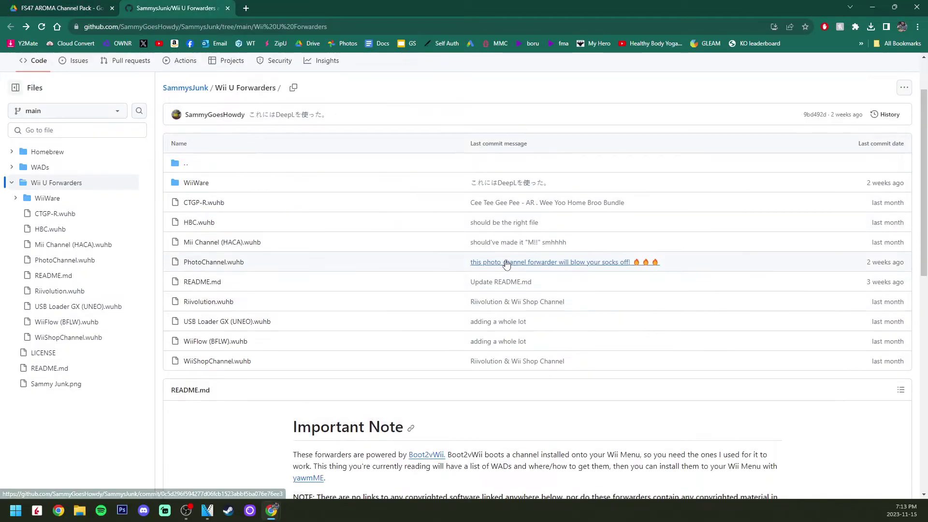
scroll(489, 269, down, 2)
scroll(489, 269, up, 2)
key(ctrl+Tab)
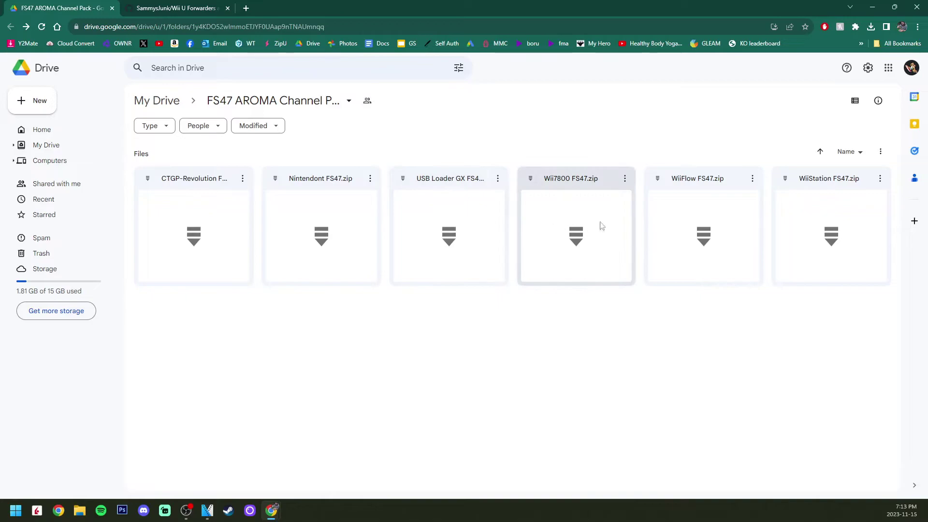
Select all six FS47 zips, CTGP-Revolution through the last, and download them as one archive.
click(462, 219)
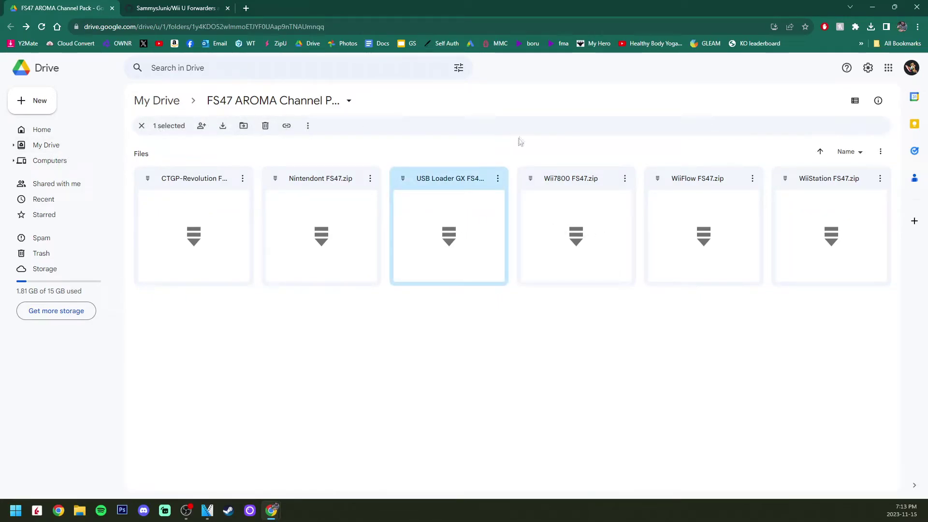
click(454, 359)
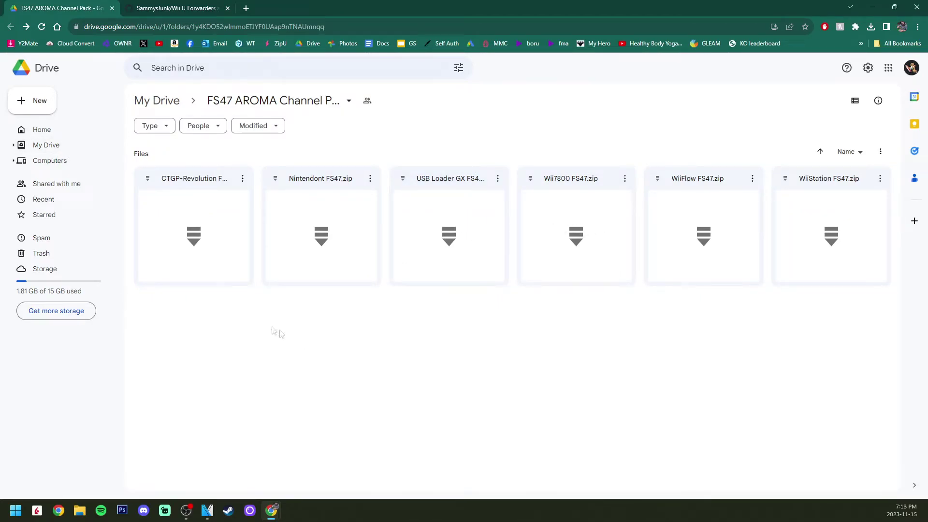
click(194, 221)
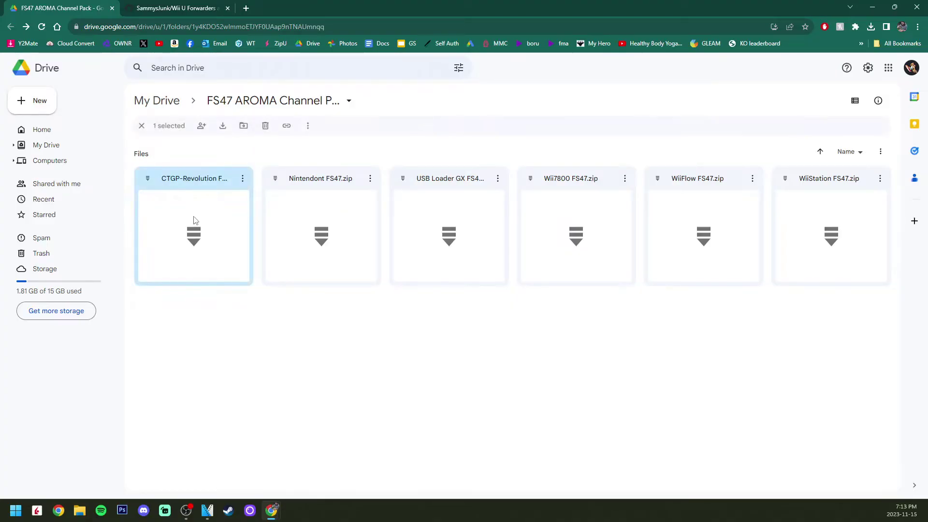
shift+click(837, 222)
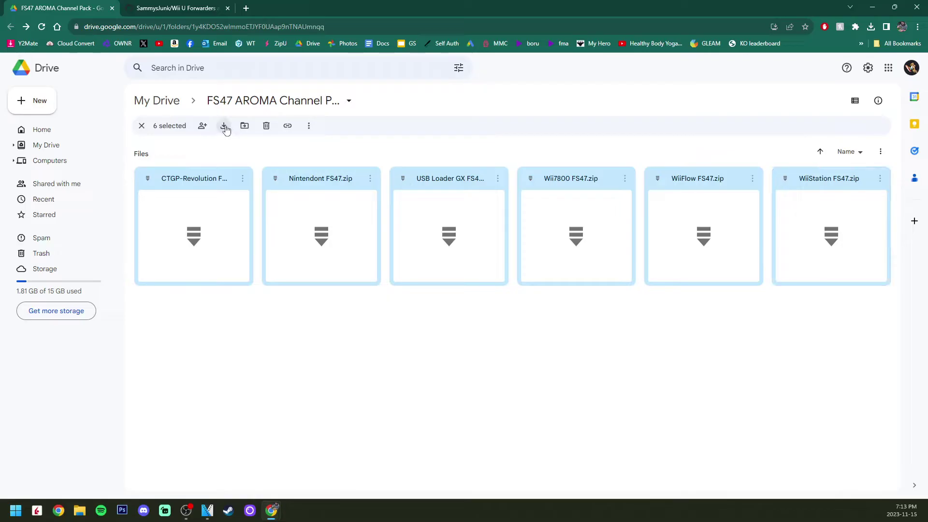
click(223, 126)
key(super+e)
Open the SUB2FS47 (F:) drive and the drive-download archive from Downloads in WinRAR.
double_click(625, 131)
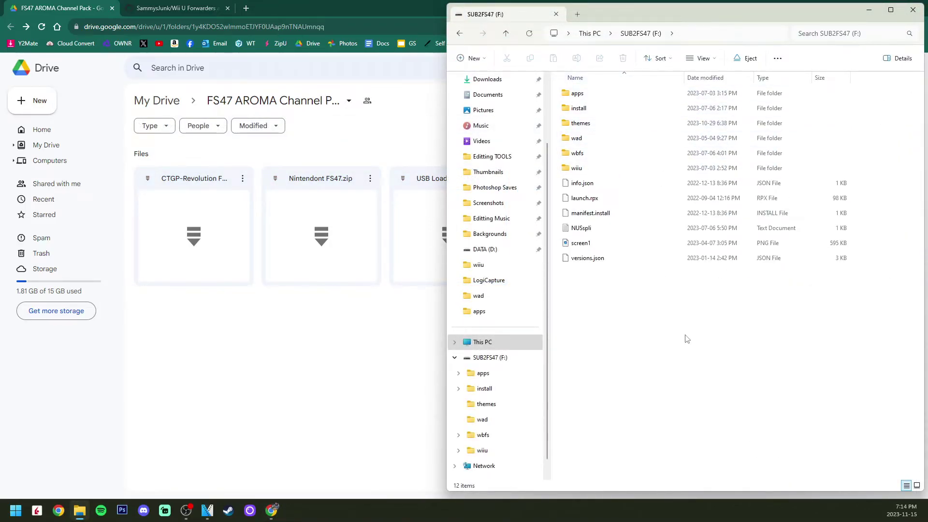
right_click(80, 510)
click(49, 265)
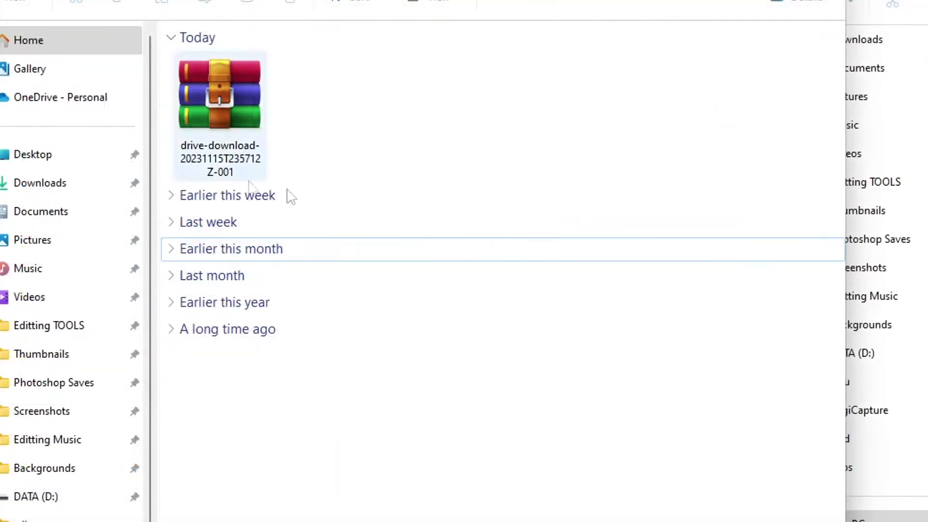
double_click(221, 120)
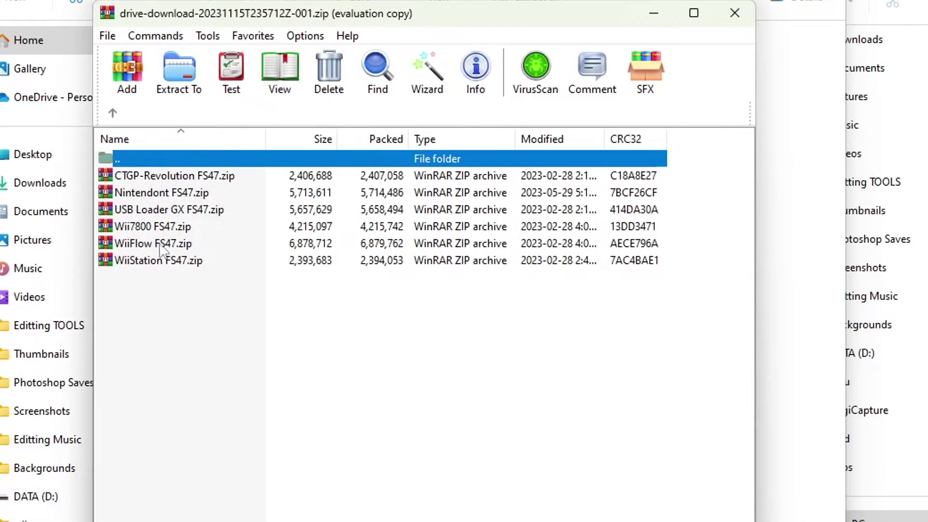
click(518, 371)
Inside Nintendont FS47.zip, view the WAD in wad and Nintendont.wuhb in wiiu\apps.
double_click(163, 194)
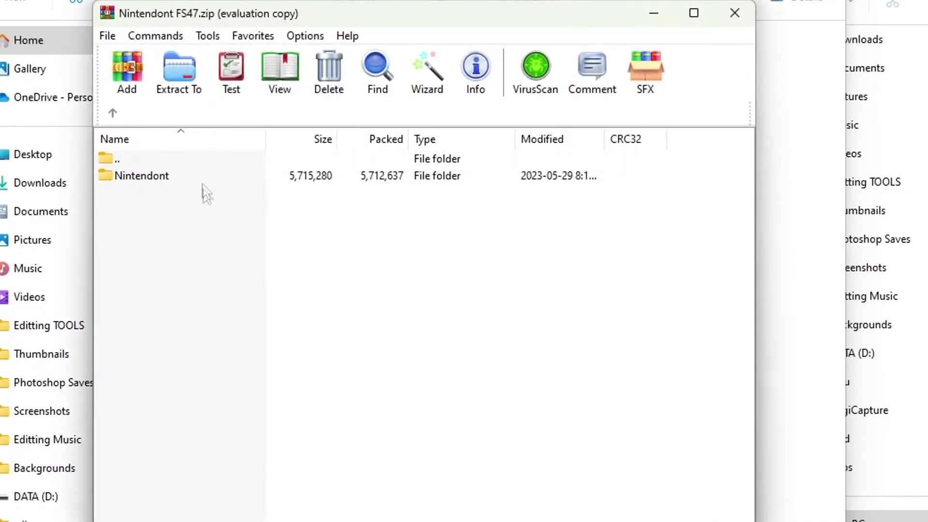
double_click(139, 180)
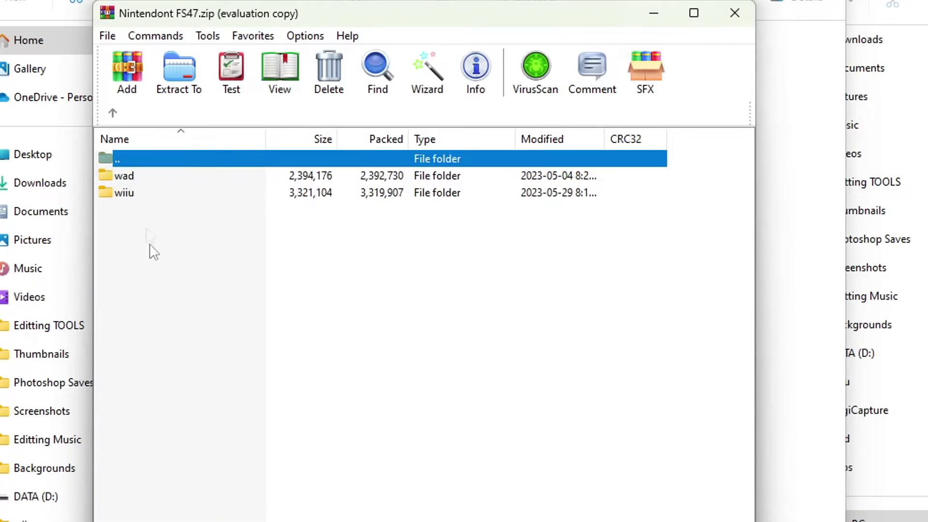
click(146, 227)
double_click(146, 182)
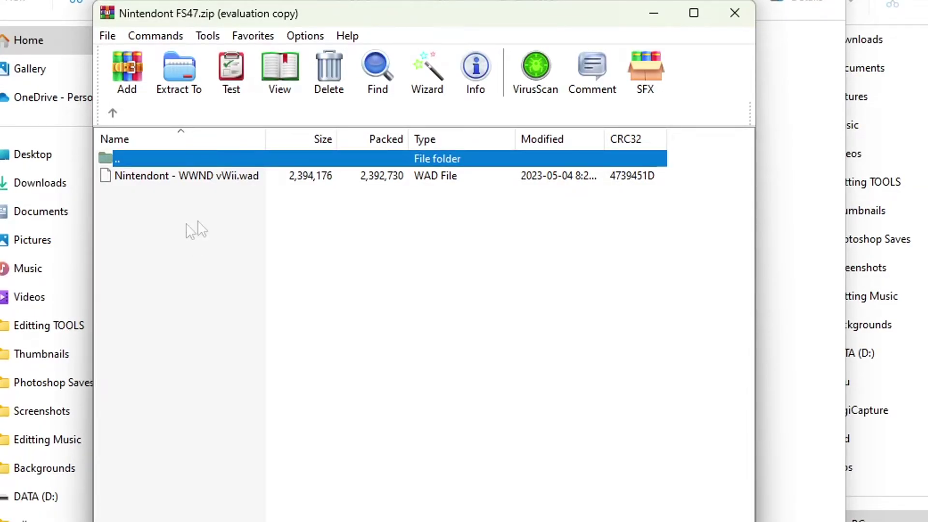
click(115, 113)
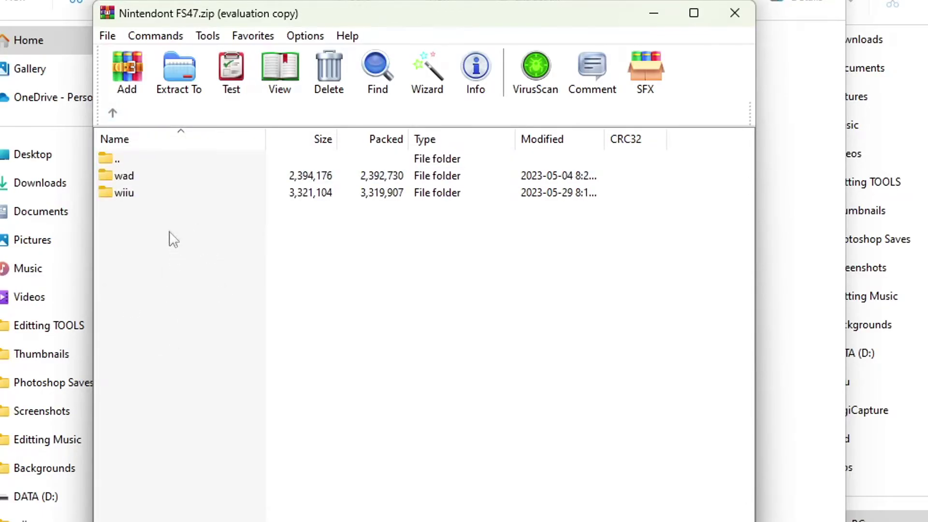
double_click(144, 195)
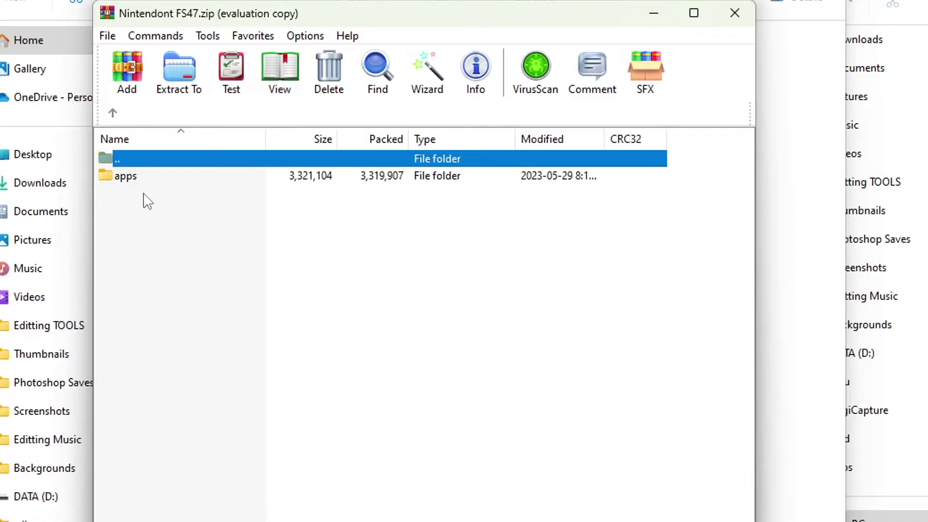
double_click(141, 179)
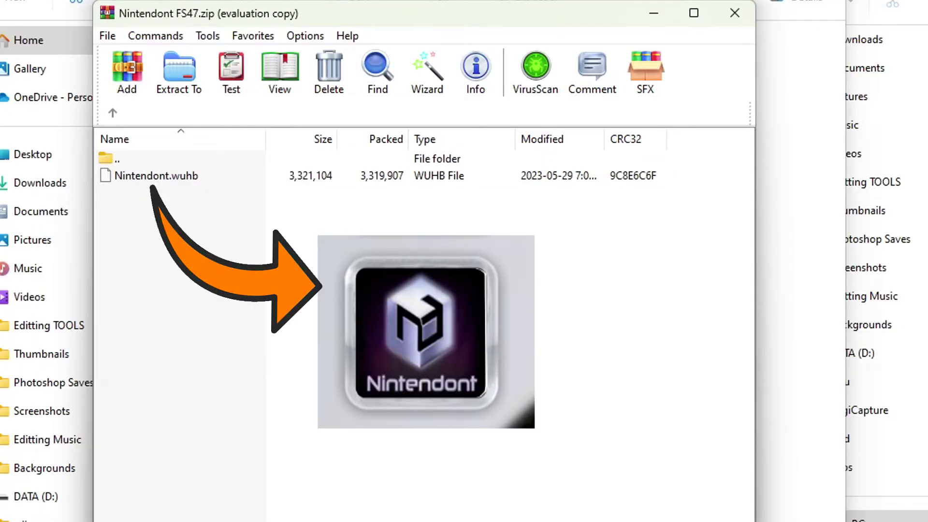
click(112, 113)
Copy Nintendont's wad and wiiu folders onto SUB2FS47 (F:), replacing the same-named files.
click(113, 113)
click(192, 338)
drag(155, 247, 143, 183)
drag(392, 236, 690, 338)
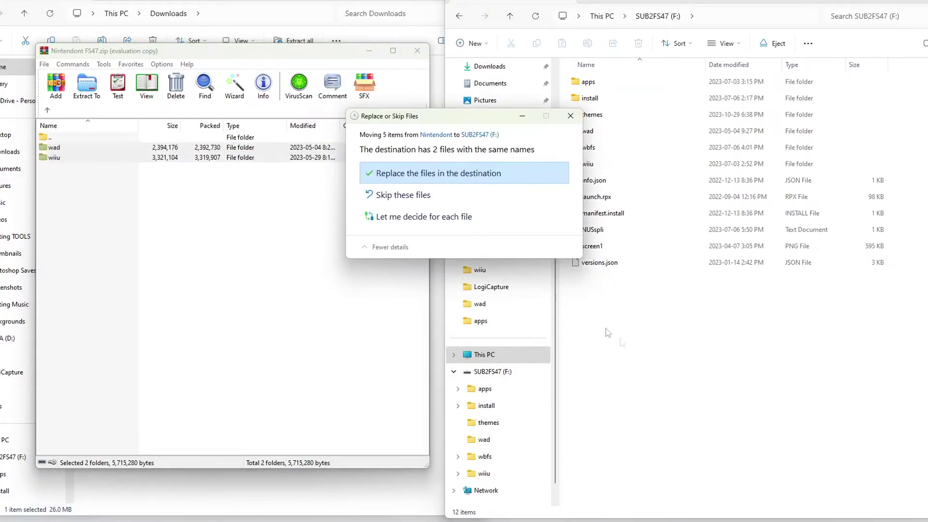
click(496, 174)
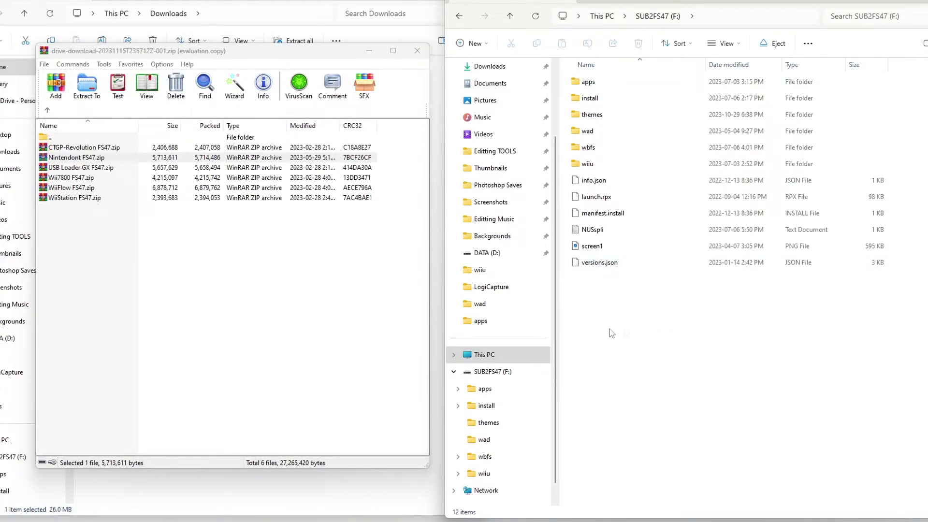
click(103, 252)
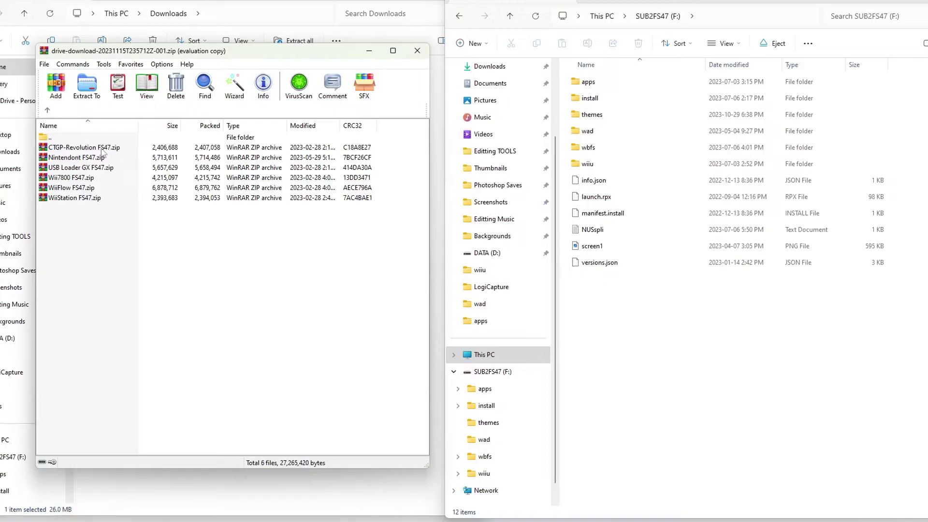
Open the CTGP-Revolution FS47 zip and read the requirement note in its README.TXT.
double_click(89, 148)
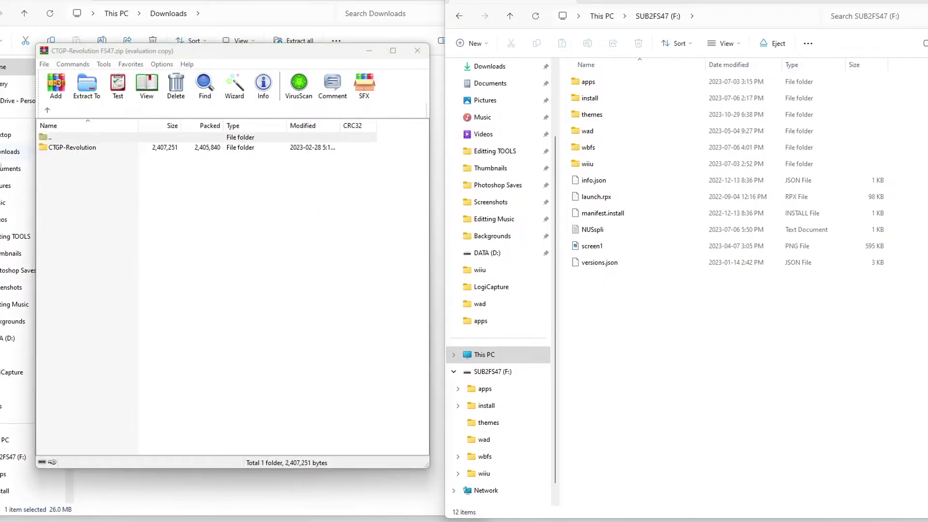
click(105, 187)
double_click(73, 149)
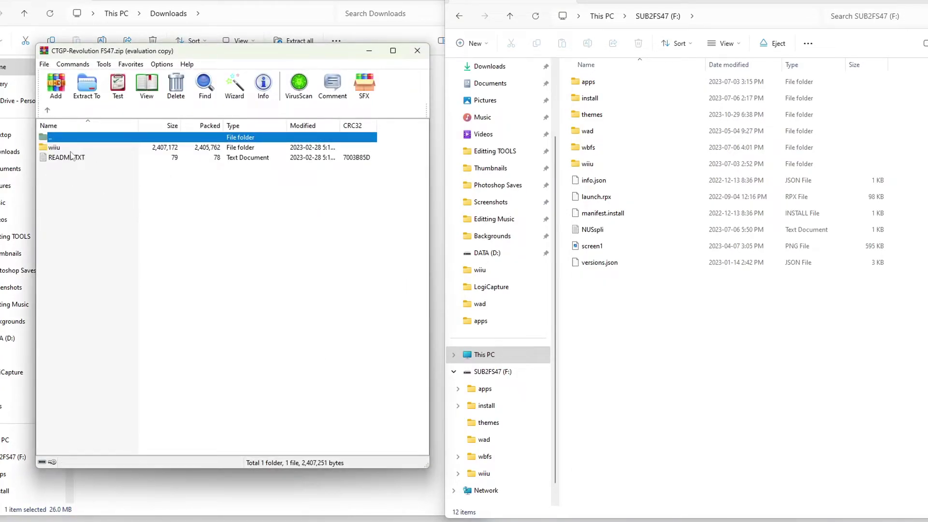
double_click(77, 159)
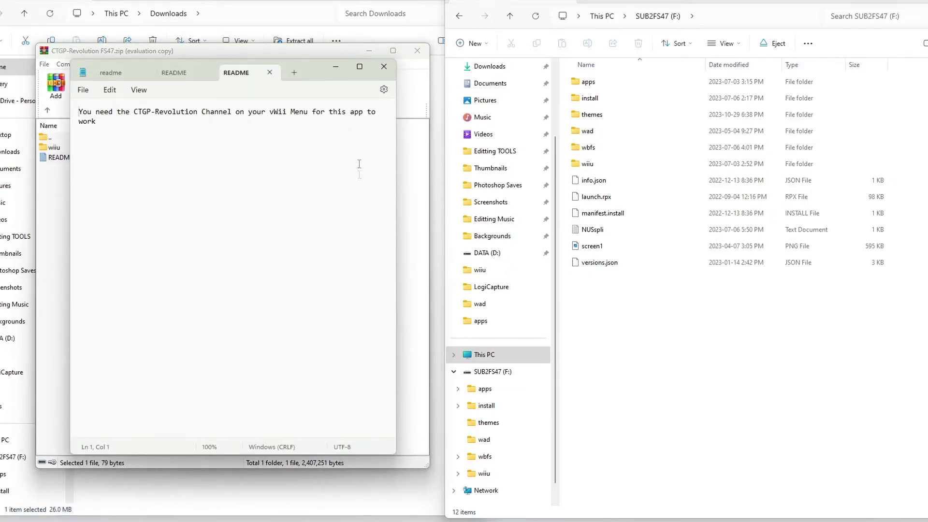
drag(203, 136, 133, 112)
click(142, 141)
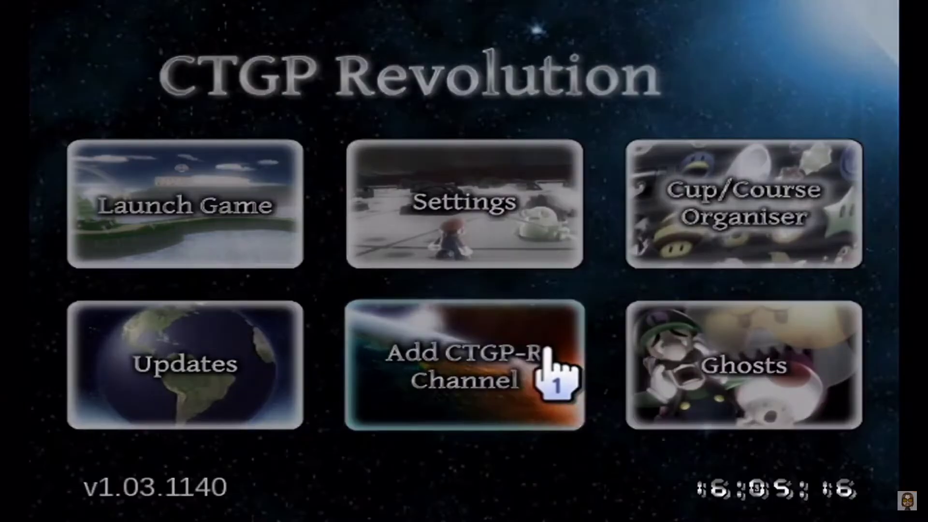
Confirm installing the CTGP Revolution Channel and close the WinRAR archive window.
click(547, 348)
click(435, 421)
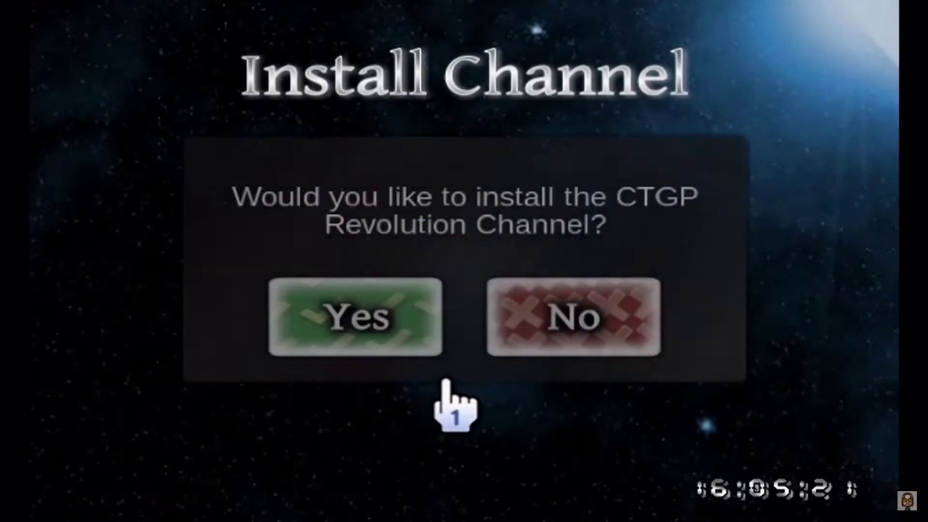
click(431, 307)
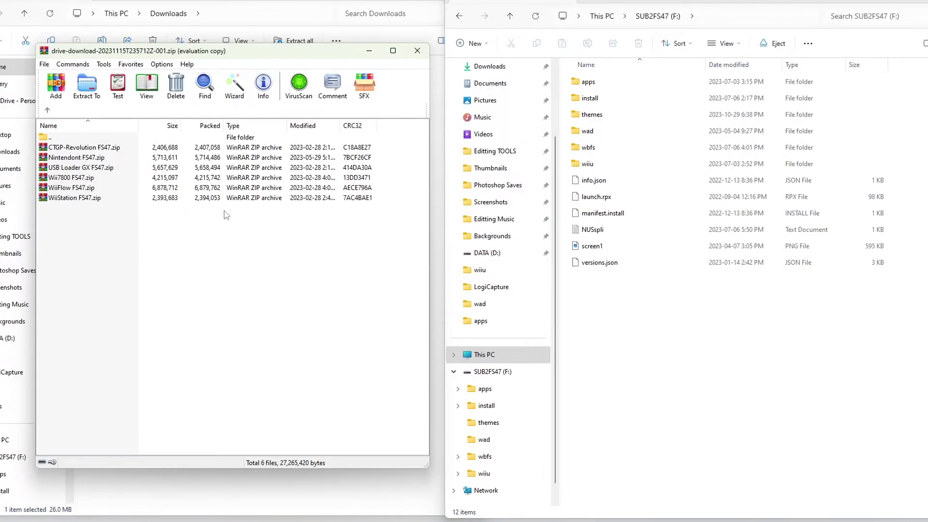
click(418, 50)
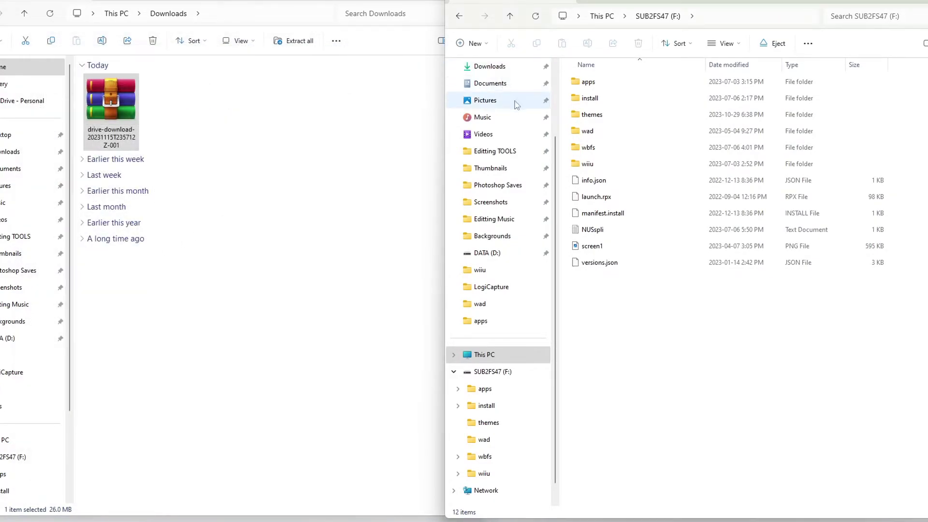
key(alt+Tab)
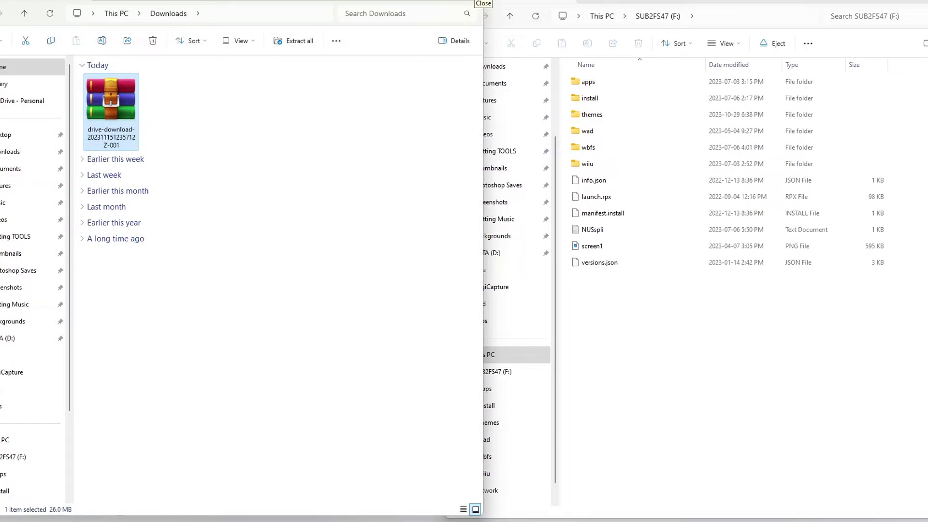
Close the Downloads window and open HBC.wuhb in the SammysJunk Wii U Forwarders GitHub folder.
click(477, 2)
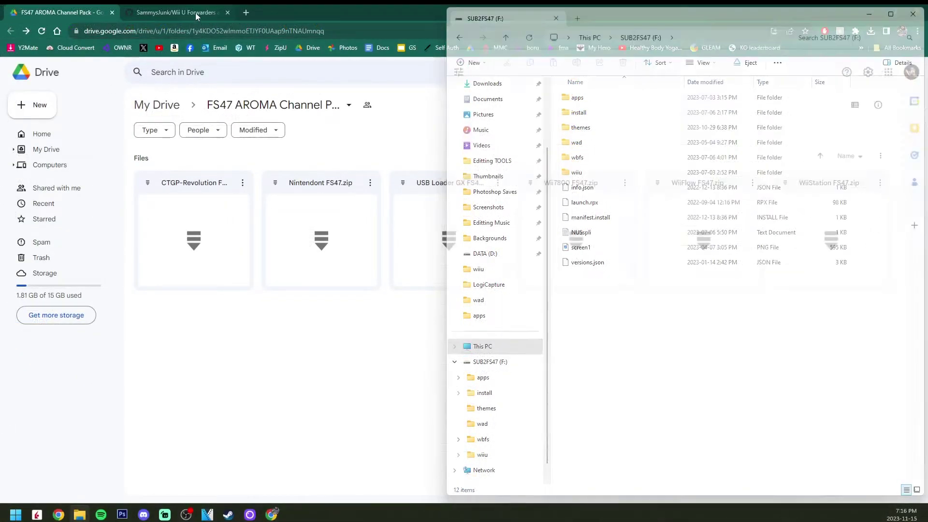
click(195, 13)
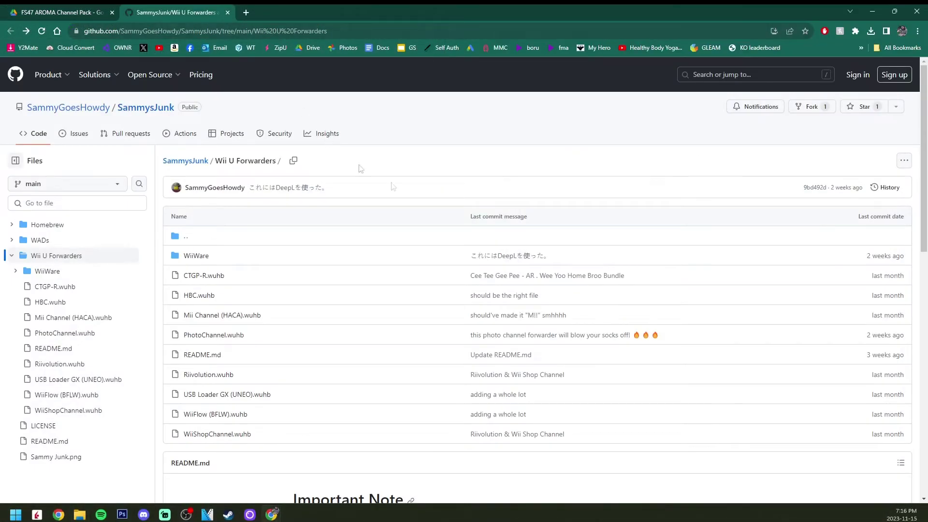
scroll(513, 206, down, 2)
scroll(542, 125, up, 1)
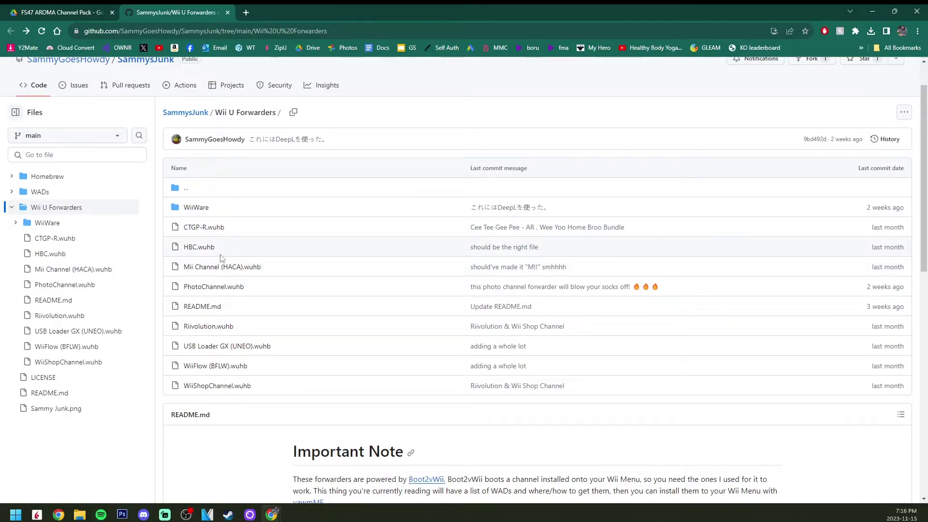
click(200, 248)
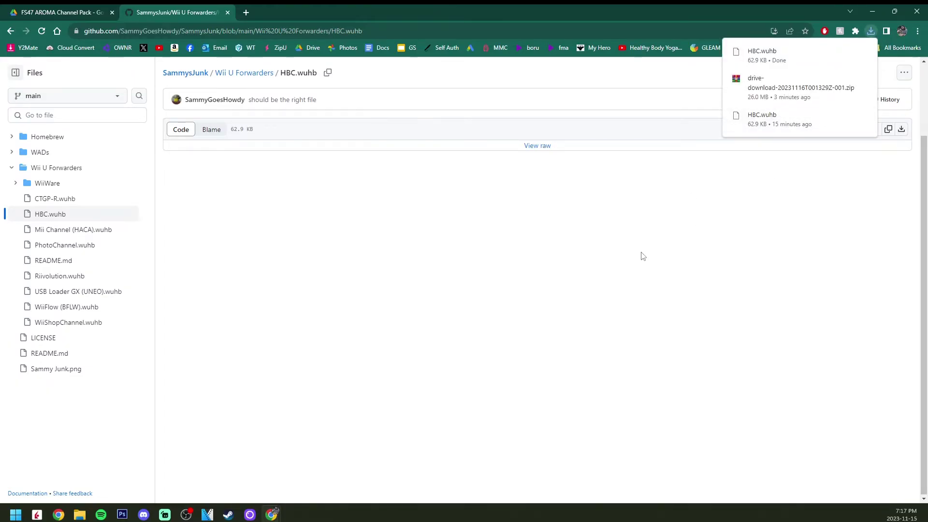
From the forwarders readme's Obtain List, download the WiiFlow (BFLW) vWii WAD.
click(11, 31)
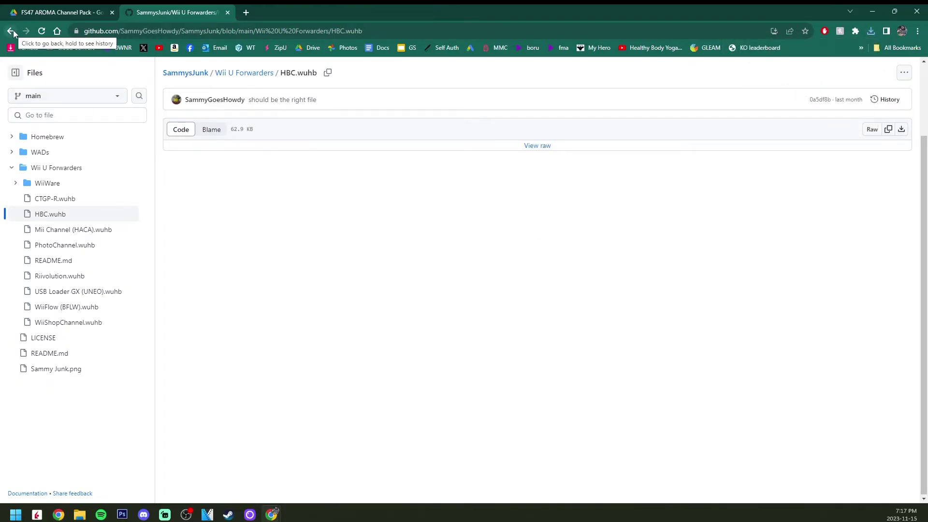
scroll(498, 248, down, 2)
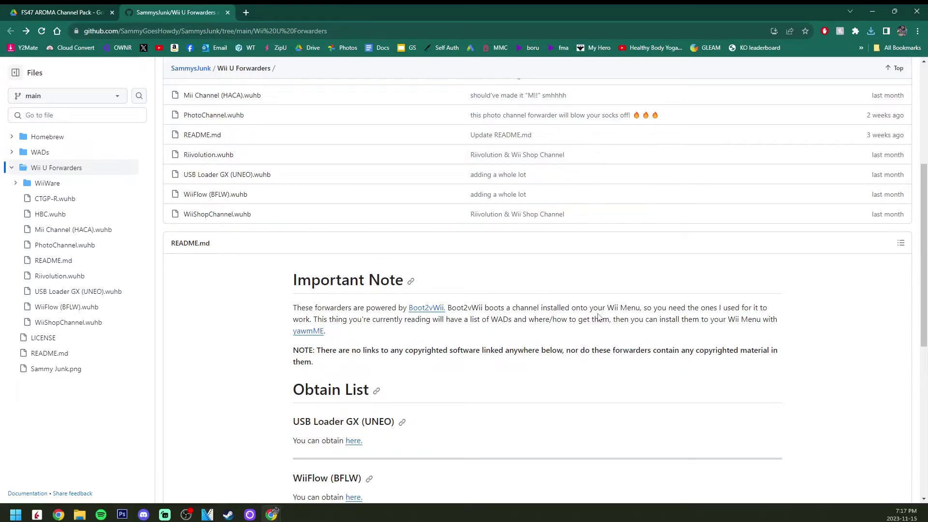
scroll(673, 370, down, 6)
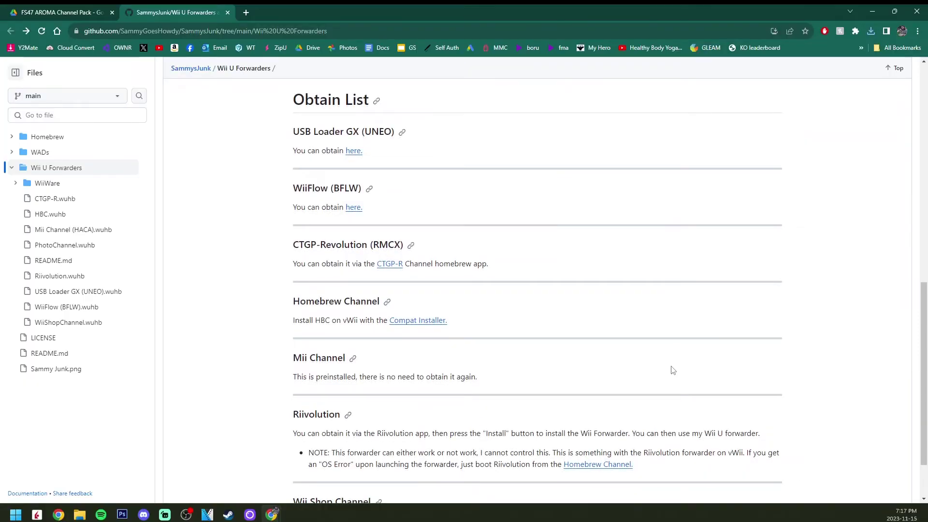
click(356, 211)
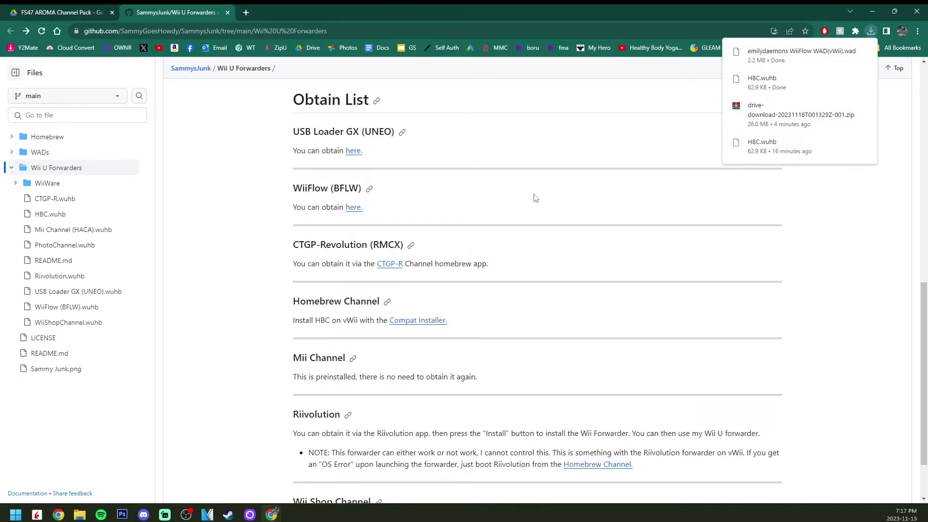
Copy HBC.wuhb from Downloads into F:\wiiu\apps, replacing the older copy there.
click(875, 11)
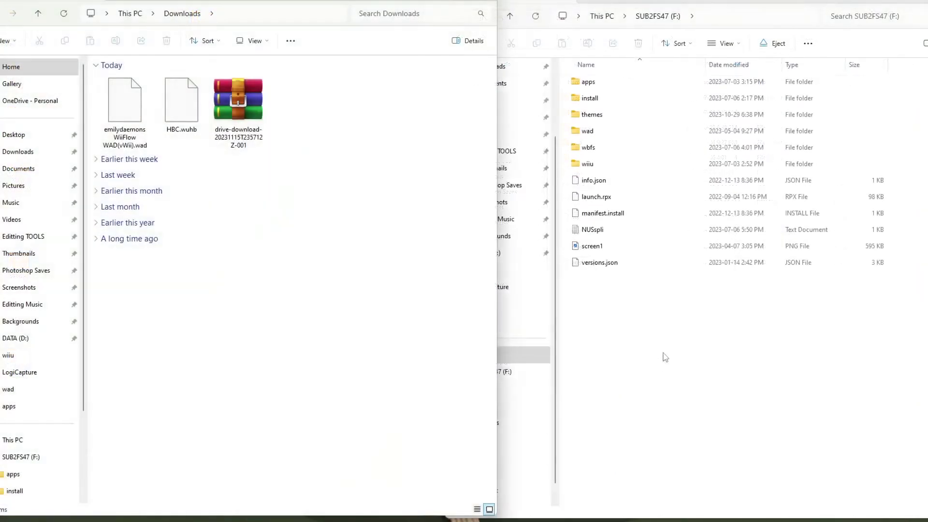
click(662, 357)
click(210, 361)
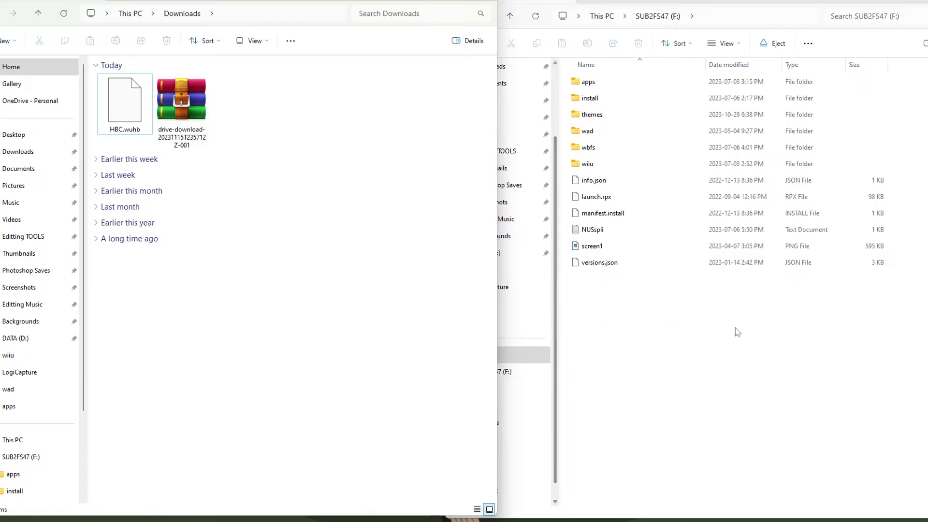
double_click(607, 166)
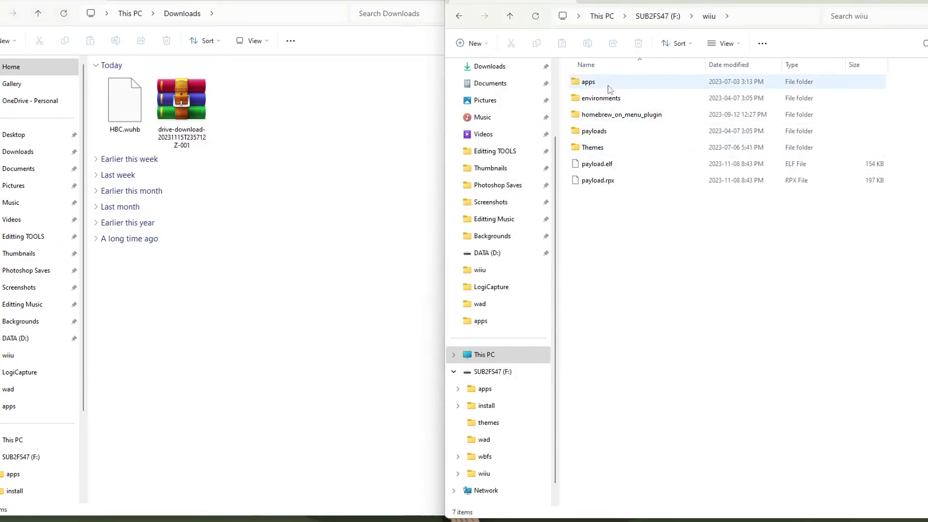
double_click(612, 86)
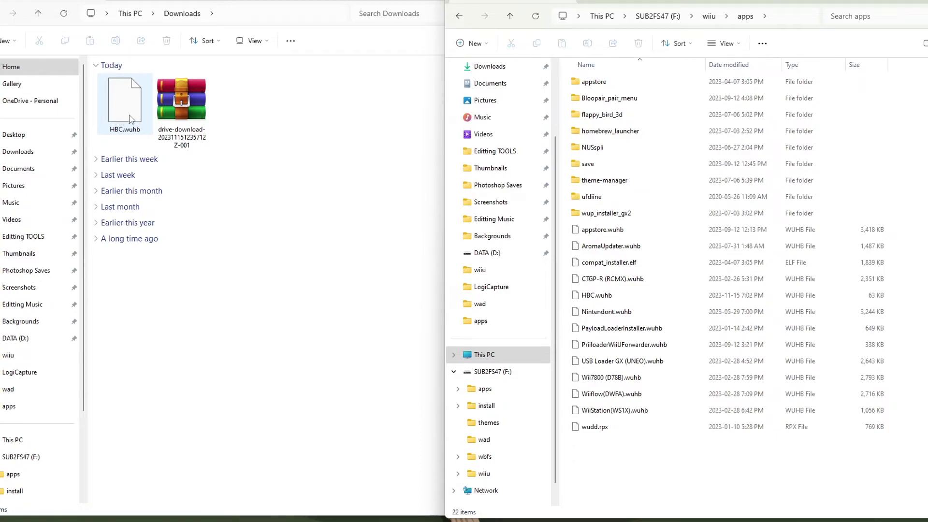
drag(134, 110, 671, 460)
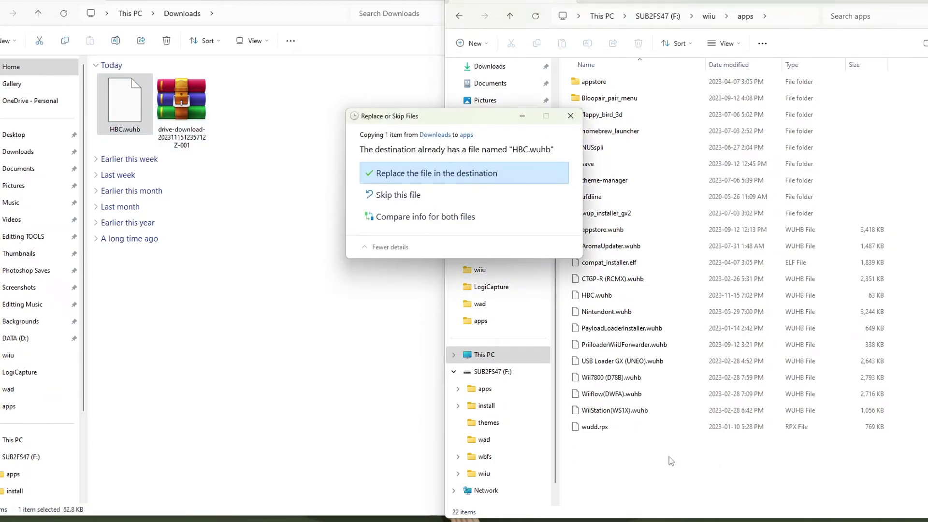
click(469, 174)
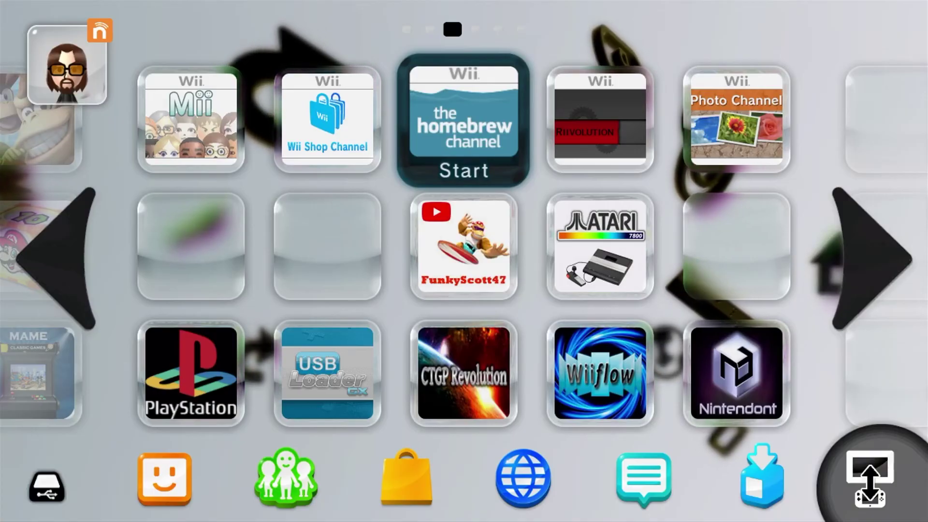
key(Escape)
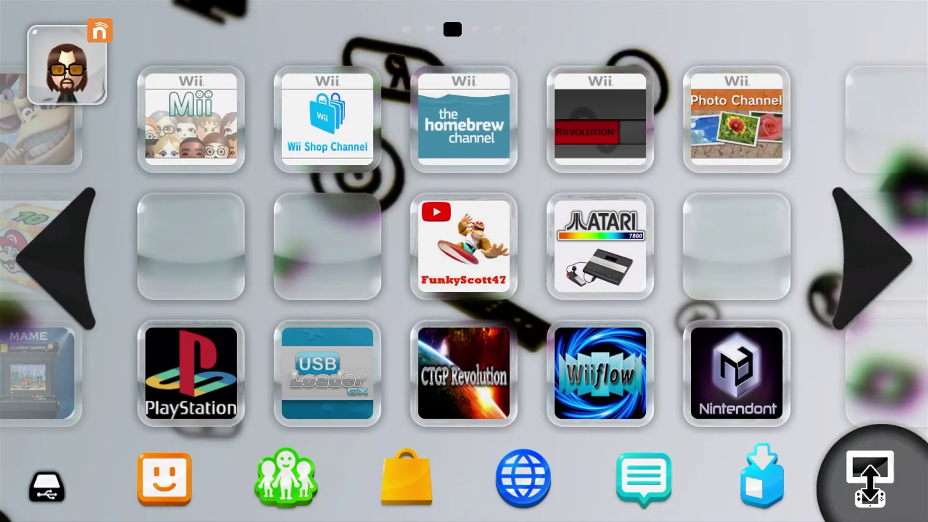